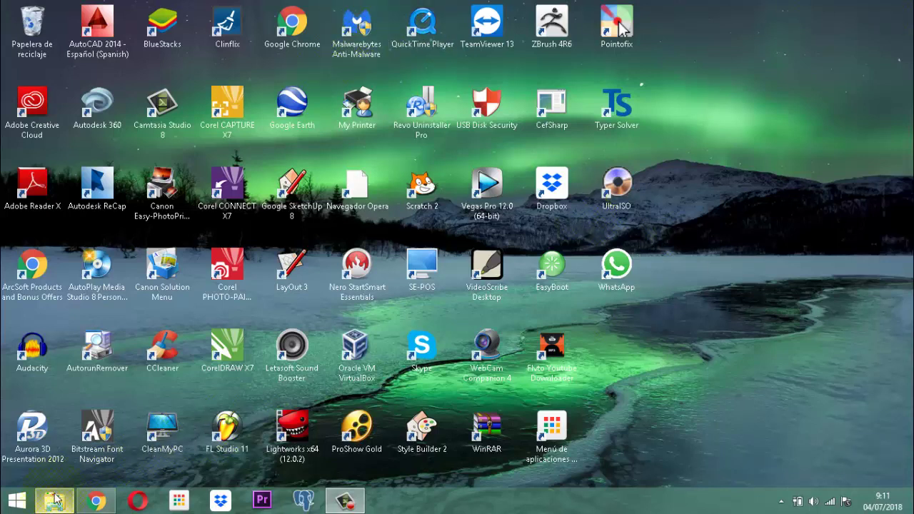
Step: Open the Vet Project Access database from the software veterinarias folder in File Explorer
{"action": "mouse_move", "coordinate": [55, 505]}
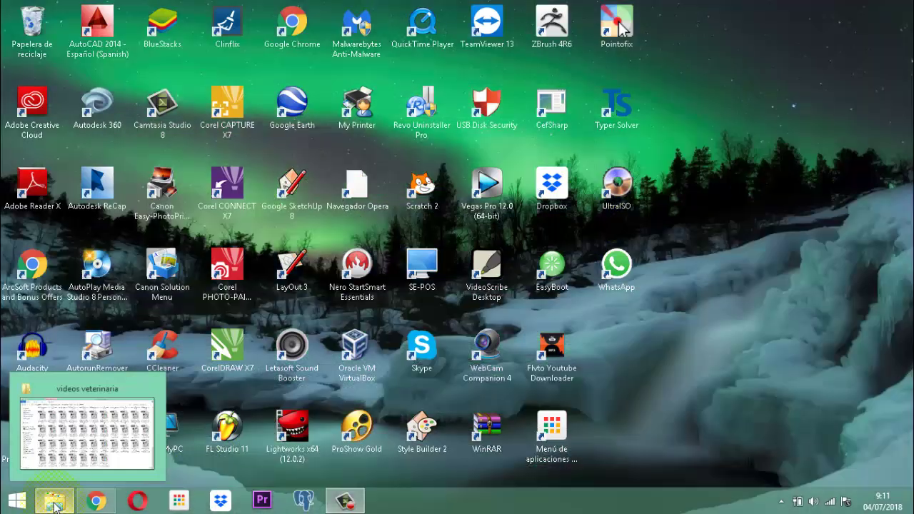
{"action": "left_click", "coordinate": [55, 505]}
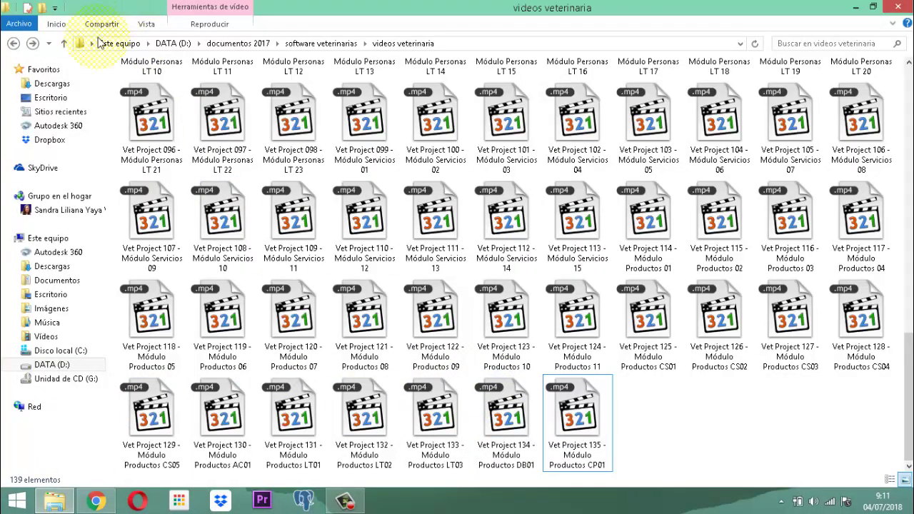
{"action": "left_click", "coordinate": [63, 43]}
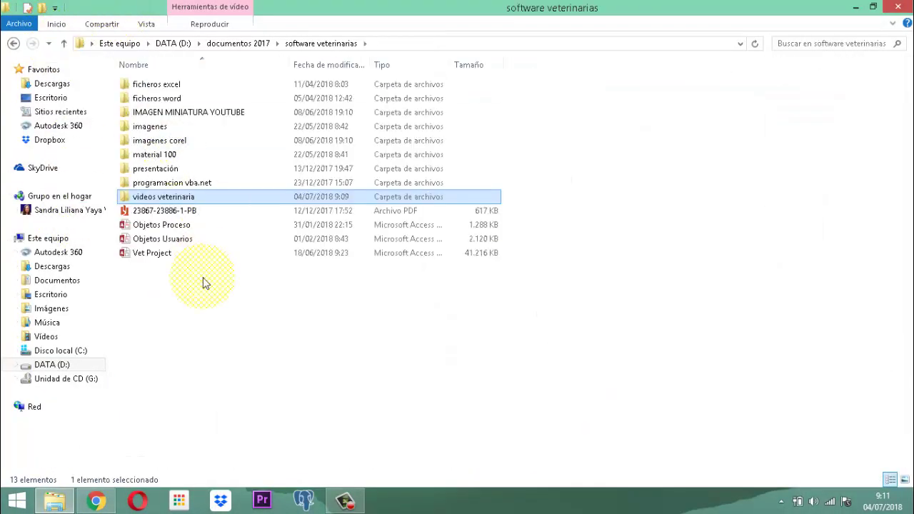
{"action": "double_click", "coordinate": [153, 256]}
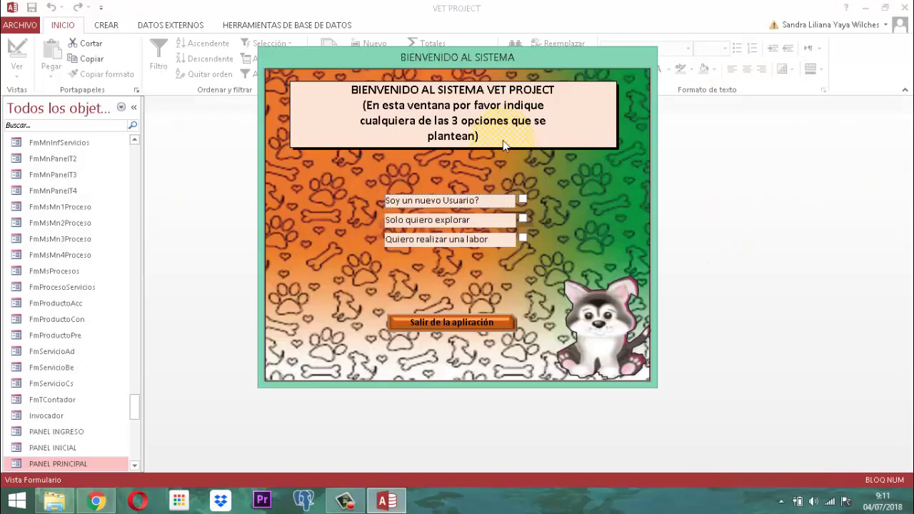
Step: Choose "Quiero realizar una labor", select the user from the user list, enter the account password and accept the credential notice
{"action": "left_click", "coordinate": [521, 238]}
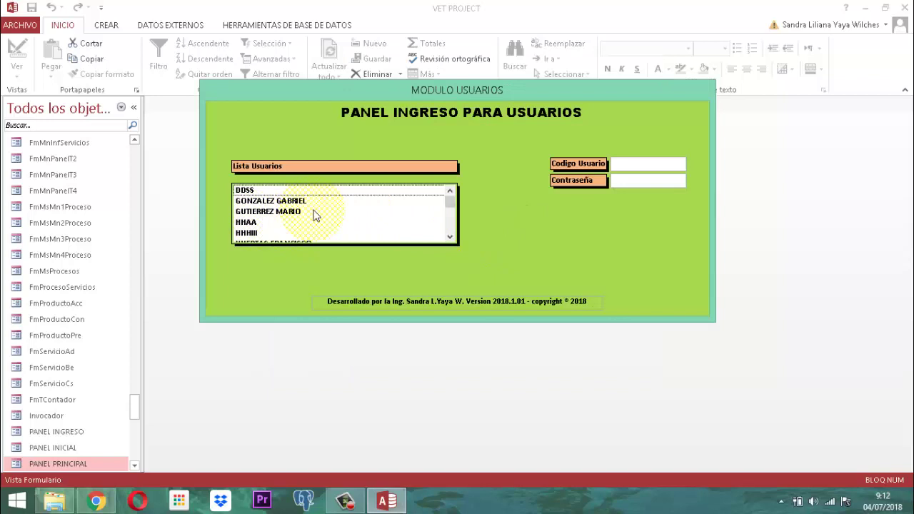
{"action": "scroll", "coordinate": [314, 214], "scroll_direction": "down", "scroll_amount": 1}
{"action": "double_click", "coordinate": [286, 223]}
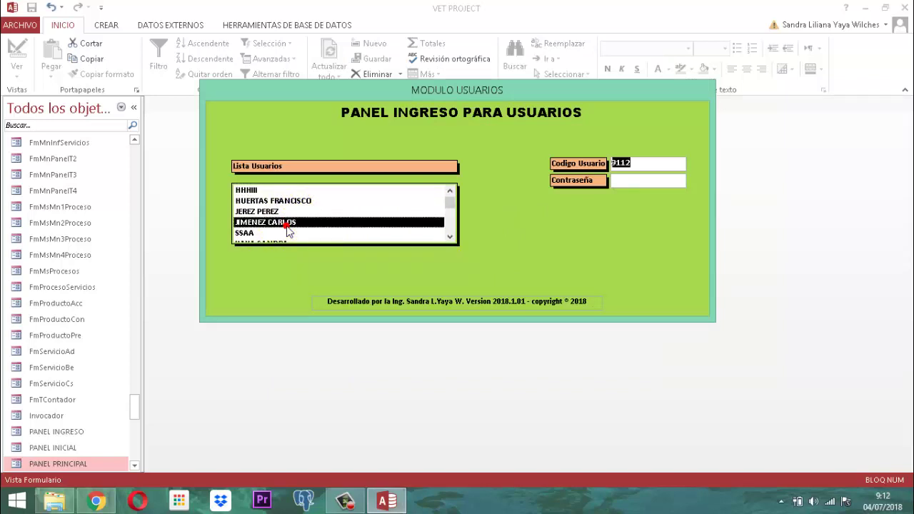
{"action": "type", "text": "***"}
{"action": "key", "text": "Return"}
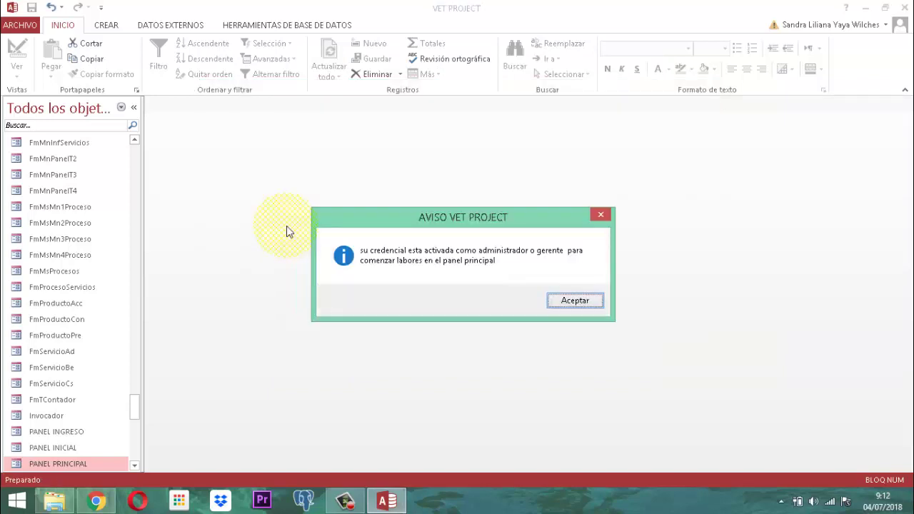
{"action": "key", "text": "Return"}
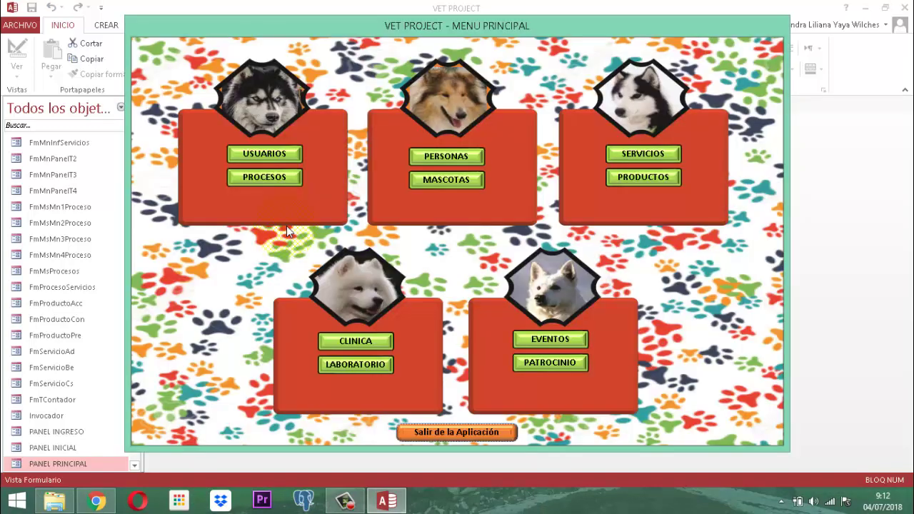
Step: View the PRODUCTOS module from the main menu, and close both it and the main menu form
{"action": "left_click", "coordinate": [654, 181]}
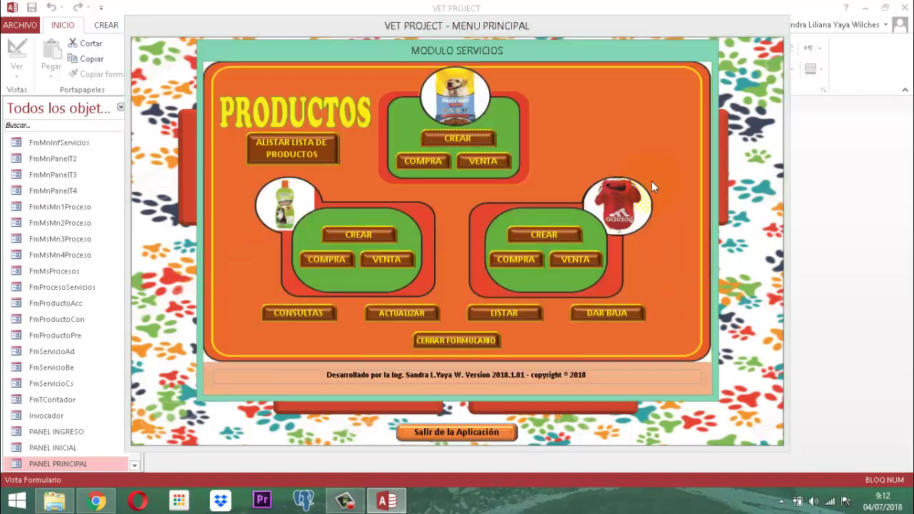
{"action": "left_click", "coordinate": [466, 339]}
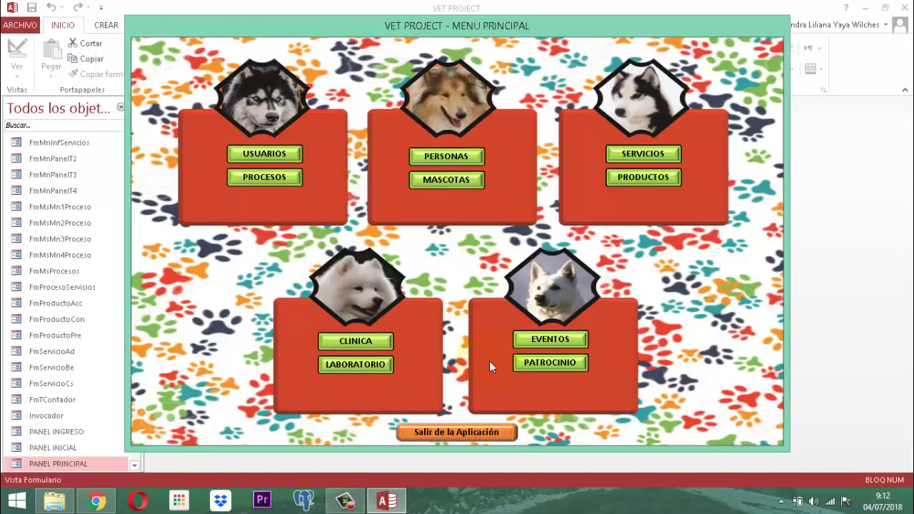
{"action": "right_click", "coordinate": [404, 26]}
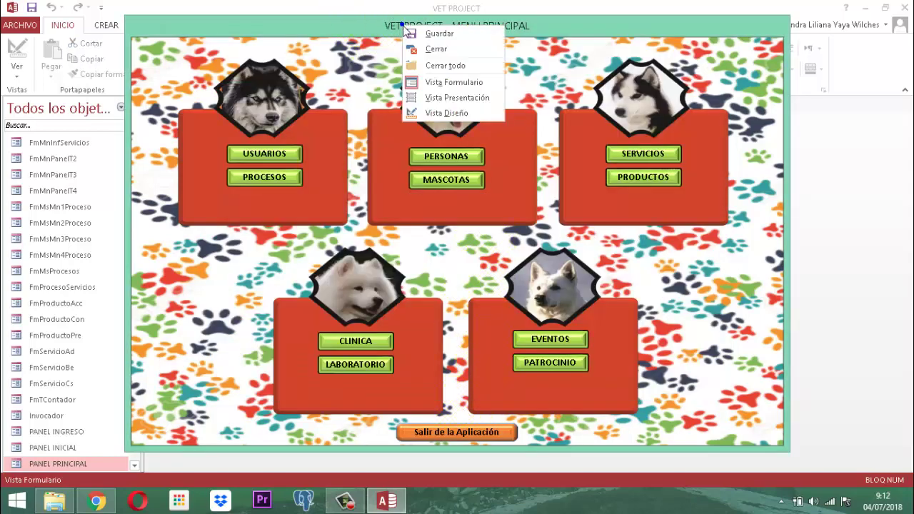
{"action": "left_click", "coordinate": [430, 50]}
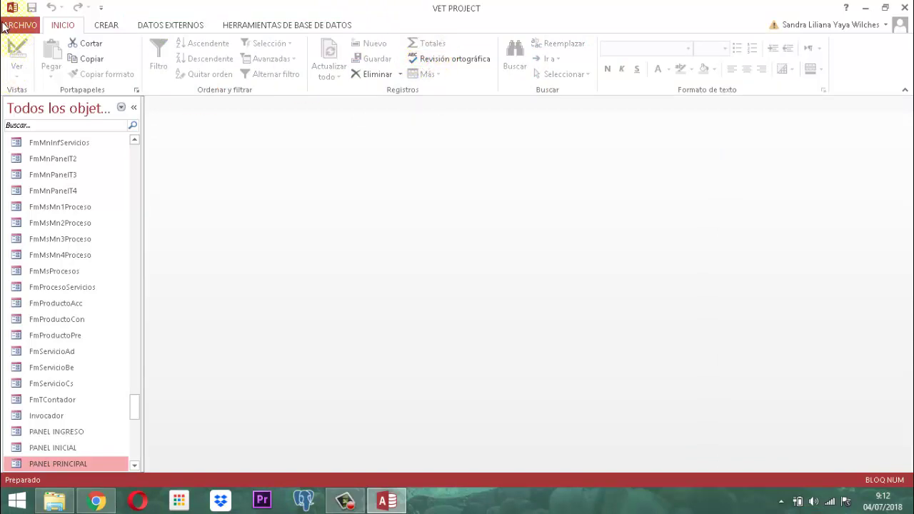
Step: Filter the database objects by "ser" and open the TServiciosProductos table in Design view
{"action": "left_click", "coordinate": [53, 129]}
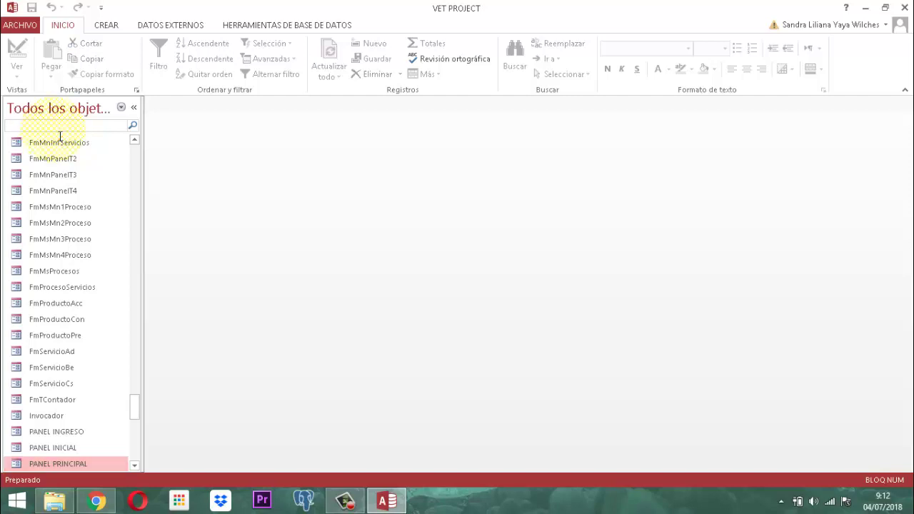
{"action": "type", "text": "ser"}
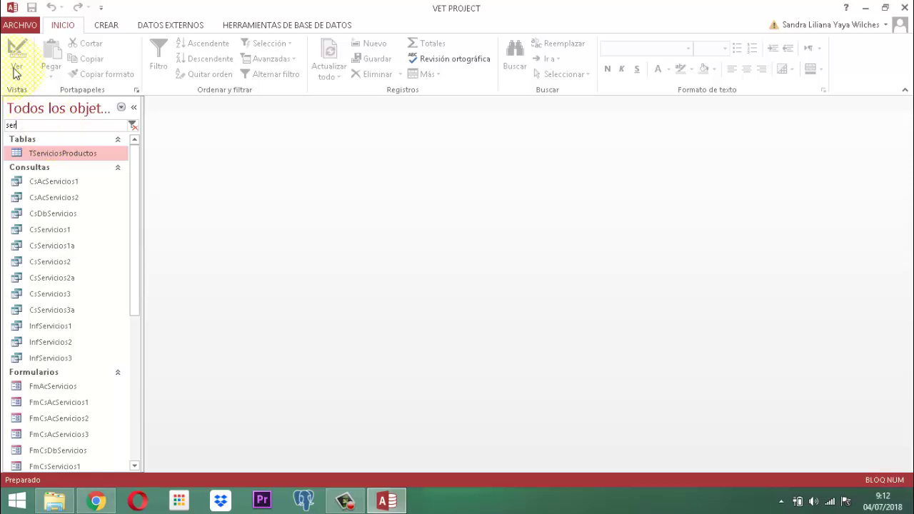
{"action": "right_click", "coordinate": [59, 158]}
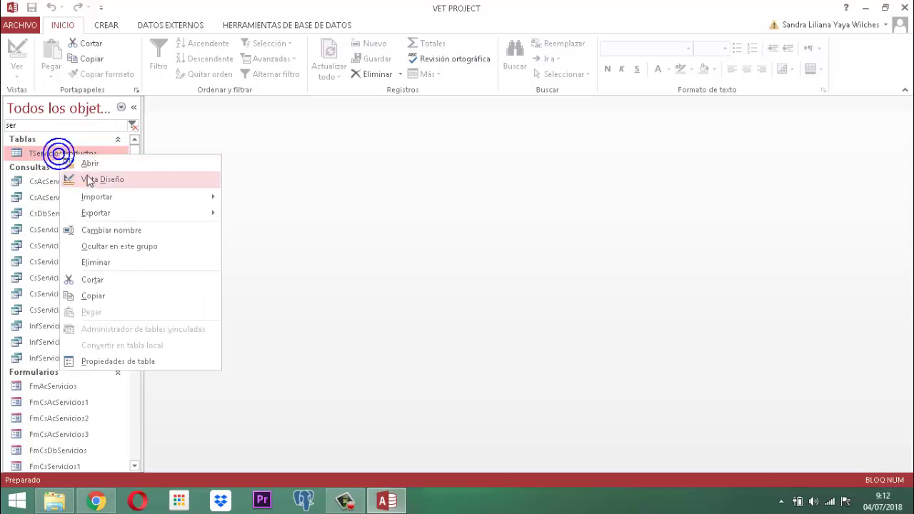
{"action": "left_click", "coordinate": [100, 178]}
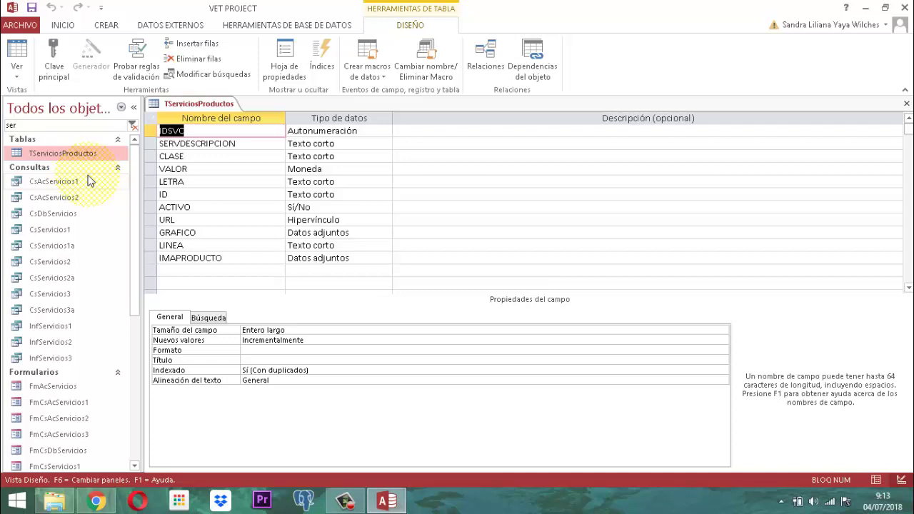
Step: Add a field named SDOINI with data type Número below IMAPRODUCTO
{"action": "left_click", "coordinate": [209, 278]}
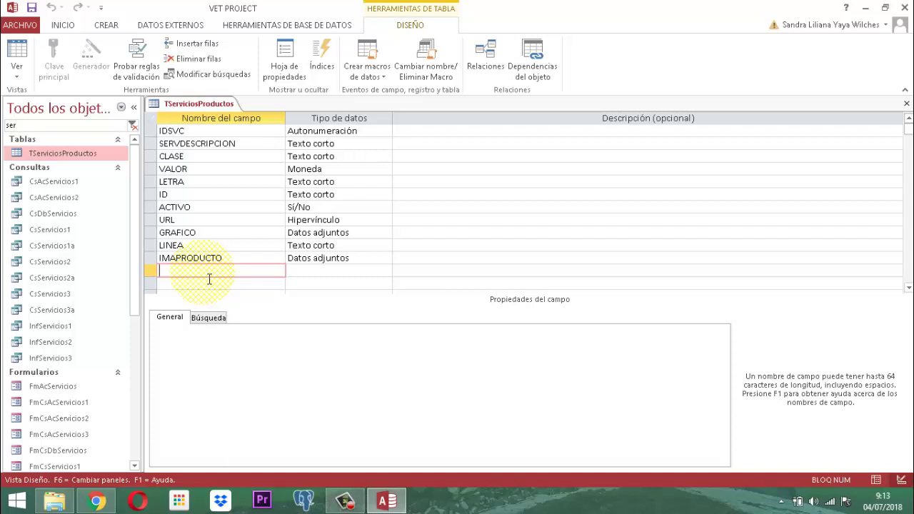
{"action": "type", "text": "se"}
{"action": "key", "text": "BackSpace"}
{"action": "key", "text": "BackSpace"}
{"action": "key", "text": "Caps_Lock"}
{"action": "type", "text": "S"}
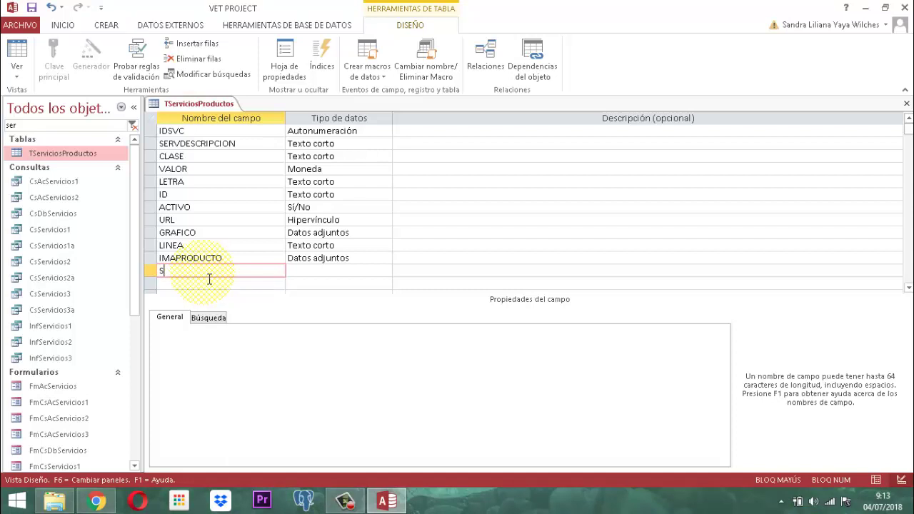
{"action": "type", "text": "DOINI"}
{"action": "key", "text": "Tab"}
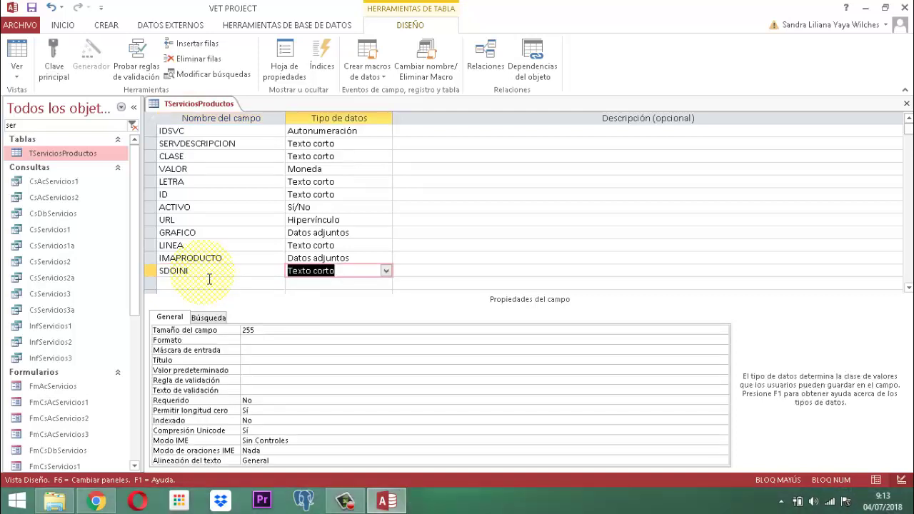
{"action": "type", "text": "Número"}
{"action": "key", "text": "Tab"}
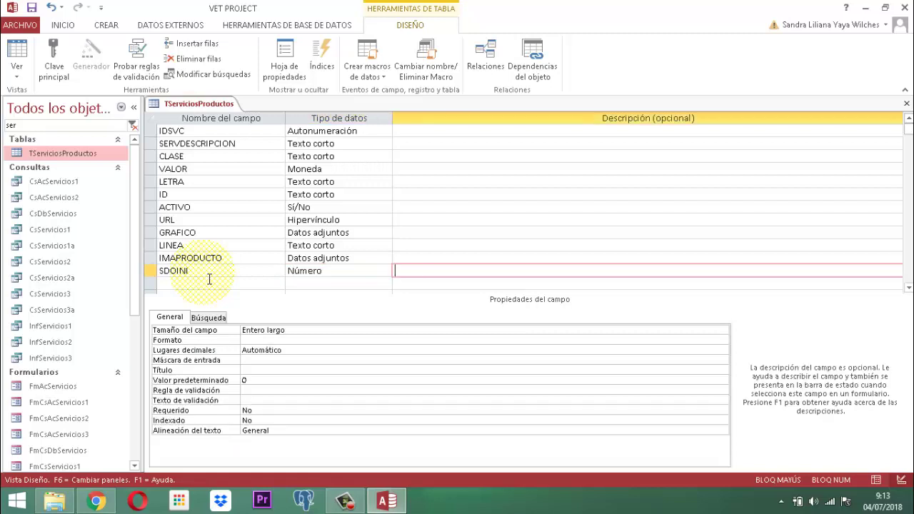
{"action": "key", "text": "Tab"}
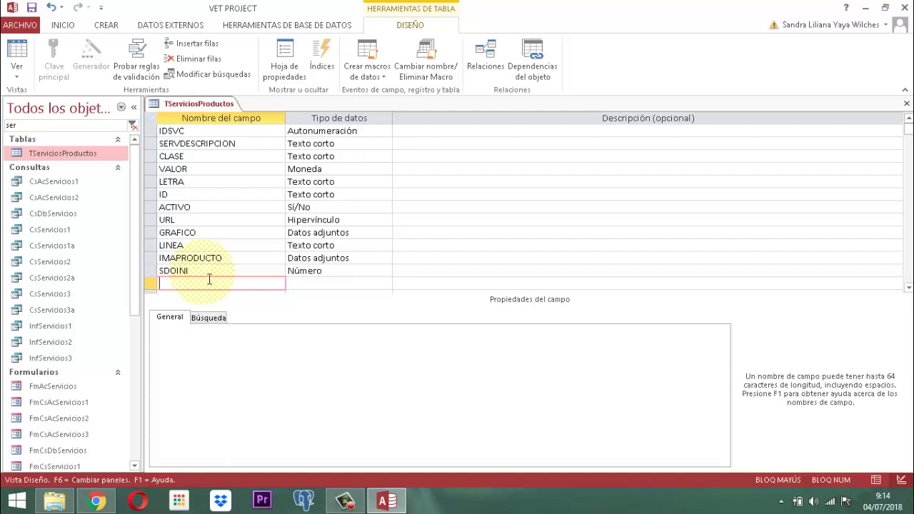
Step: Add a field named ITEMCDO with data type Número below SDOINI
{"action": "type", "text": "ITEMCDO"}
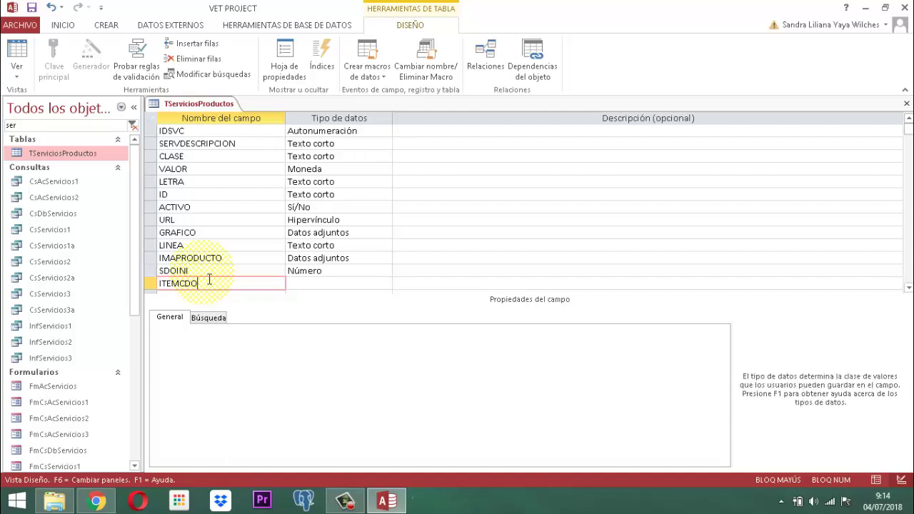
{"action": "key", "text": "Tab"}
{"action": "type", "text": "N"}
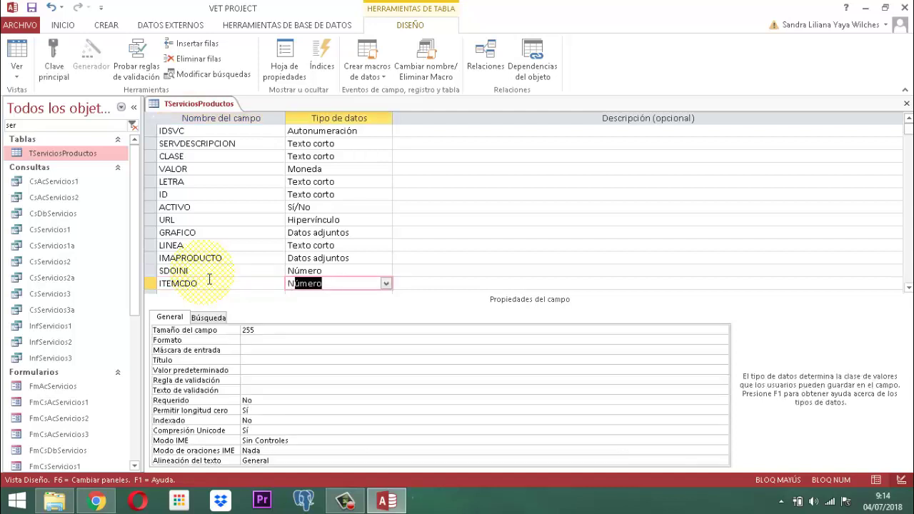
{"action": "key", "text": "Tab"}
{"action": "key", "text": "Tab"}
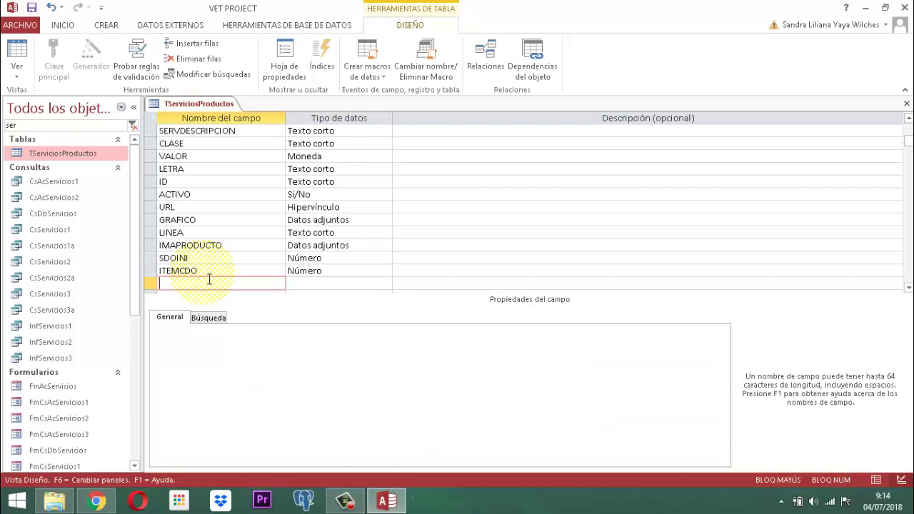
Step: Add a field named ITEMVDO with data type Número below ITEMCDO
{"action": "type", "text": "ITEM"}
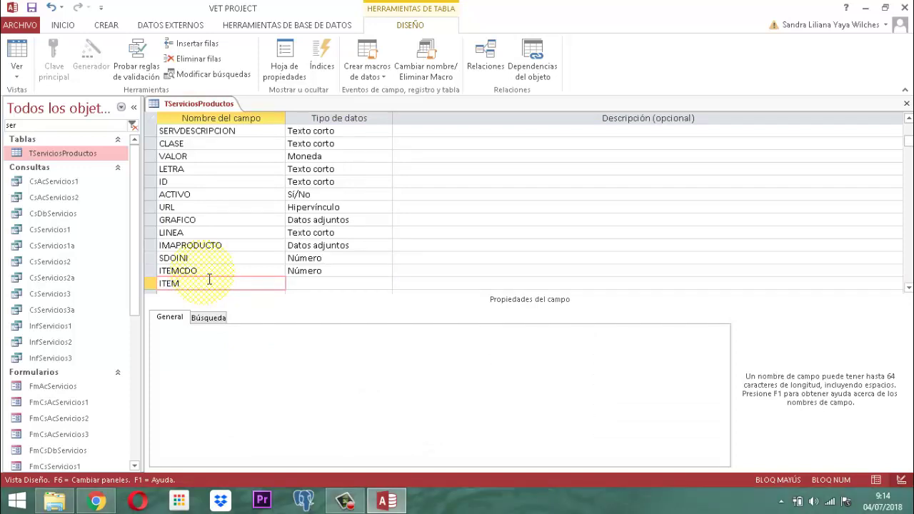
{"action": "type", "text": "VDO"}
{"action": "key", "text": "Tab"}
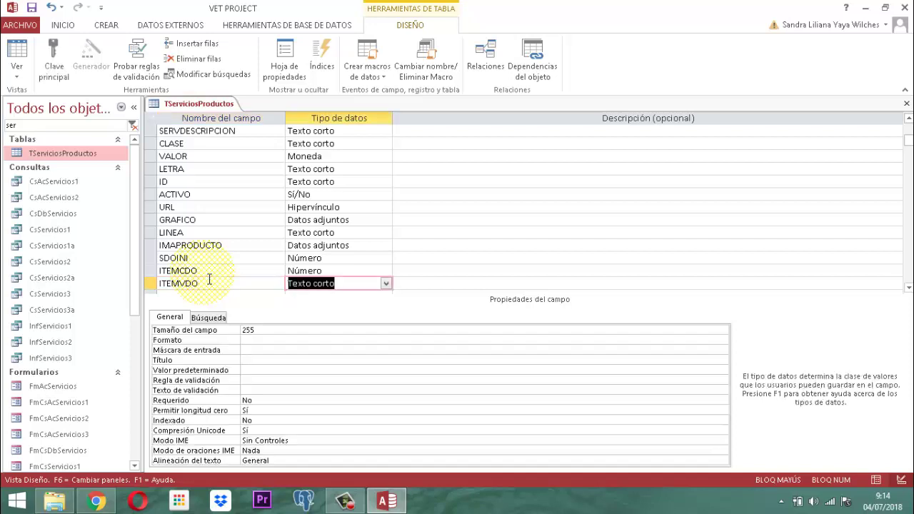
{"action": "type", "text": "Número"}
{"action": "key", "text": "Tab"}
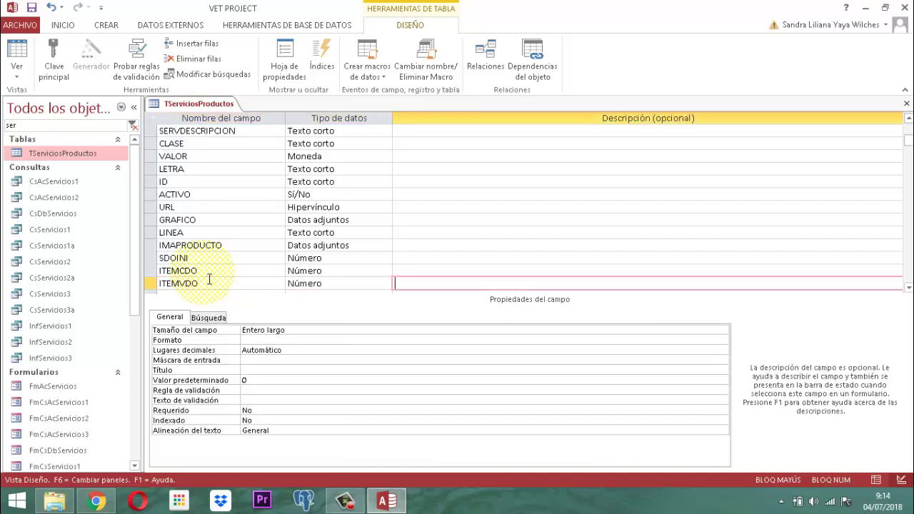
{"action": "key", "text": "Tab"}
Step: Add a field named SDOFIN with data type Número below ITEMVDO
{"action": "type", "text": "SDO"}
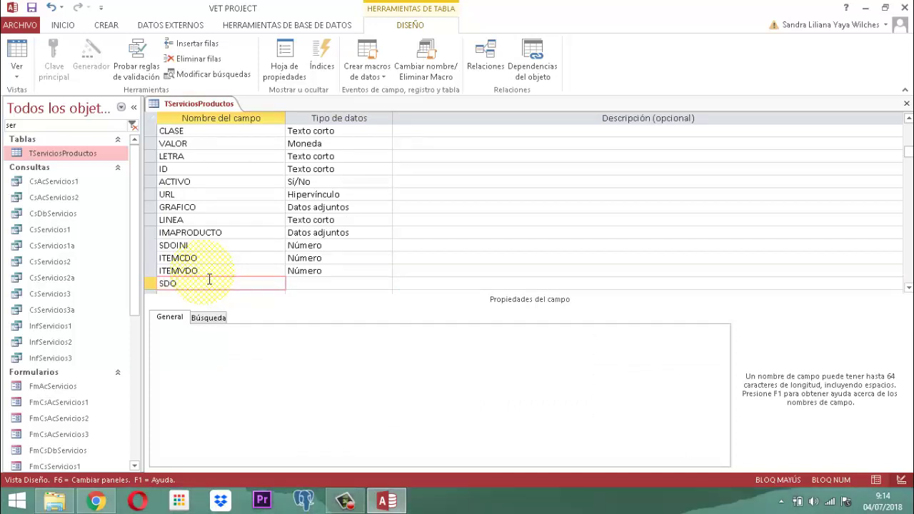
{"action": "type", "text": "FIN"}
{"action": "key", "text": "Tab"}
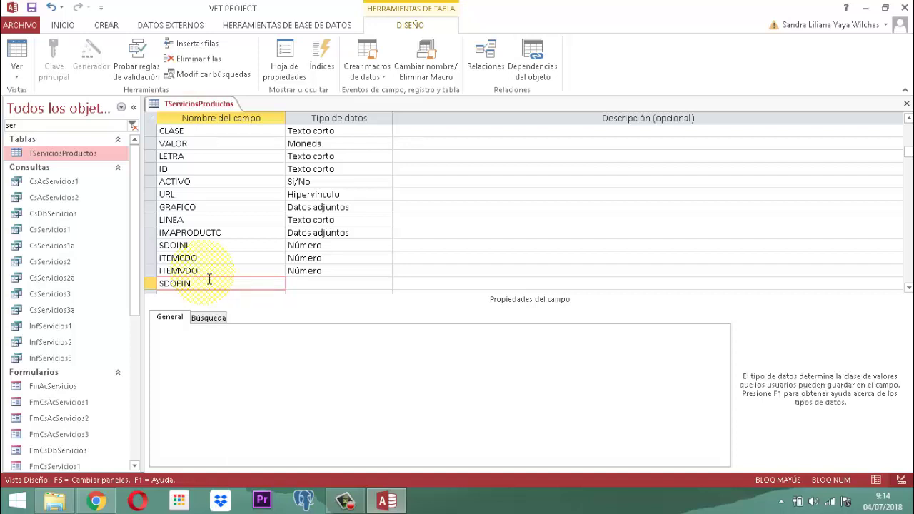
{"action": "type", "text": "n"}
{"action": "key", "text": "Tab"}
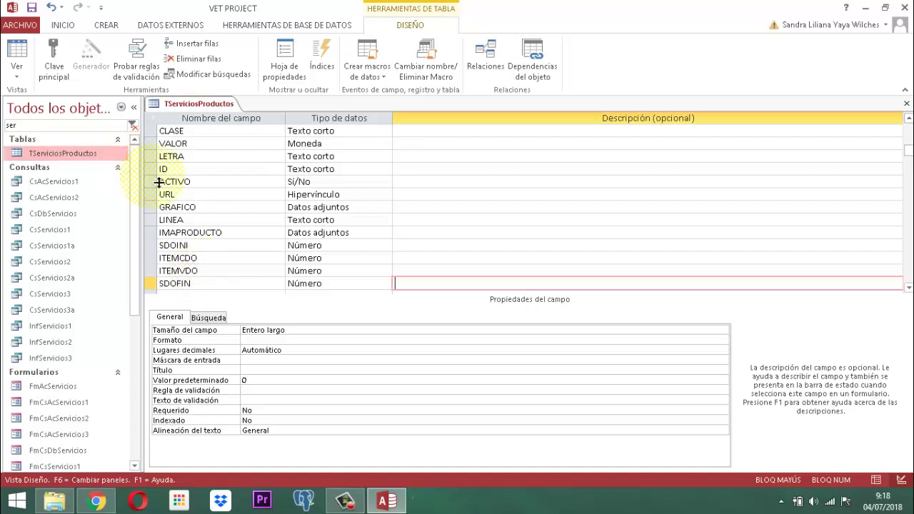
Step: Save the design changes to the TServiciosProductos table and close the table
{"action": "right_click", "coordinate": [182, 105]}
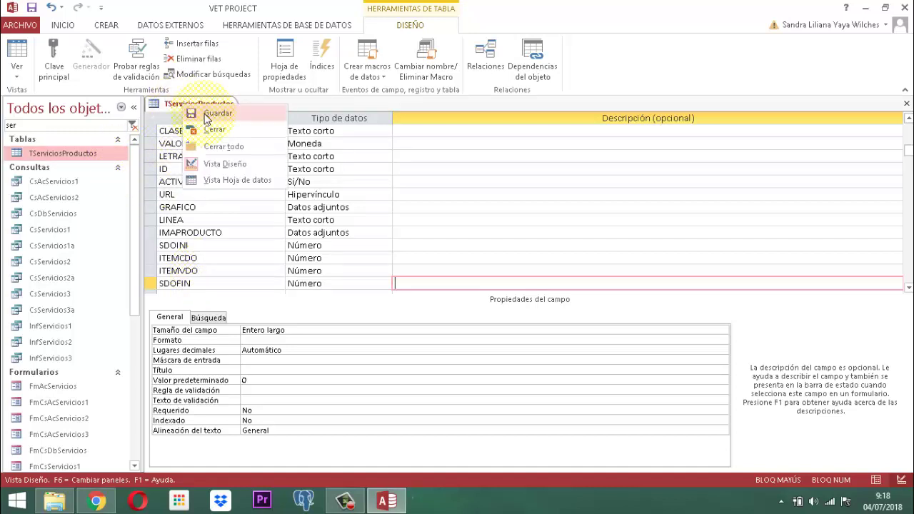
{"action": "left_click", "coordinate": [196, 113]}
{"action": "right_click", "coordinate": [207, 105]}
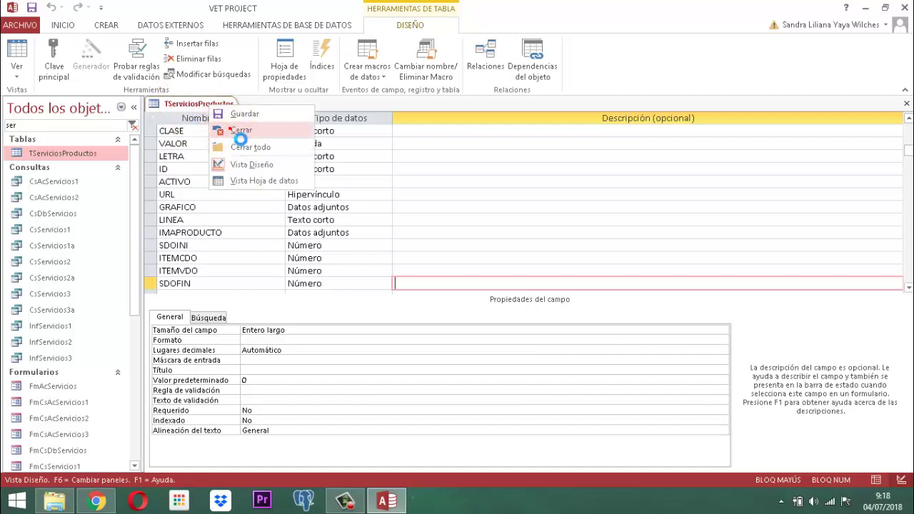
{"action": "left_click", "coordinate": [232, 130]}
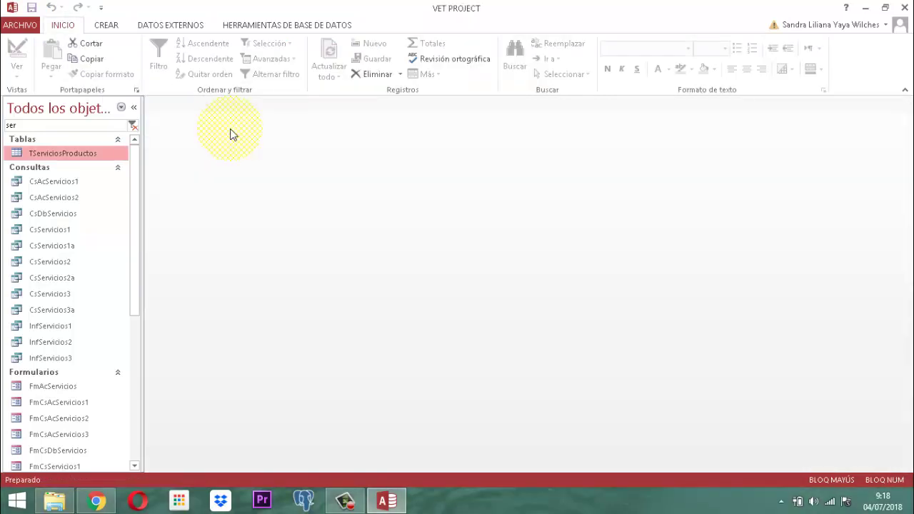
Step: Close the Vet Project database and the File Explorer window to return to the desktop
{"action": "left_click", "coordinate": [903, 7]}
{"action": "left_click", "coordinate": [896, 7]}
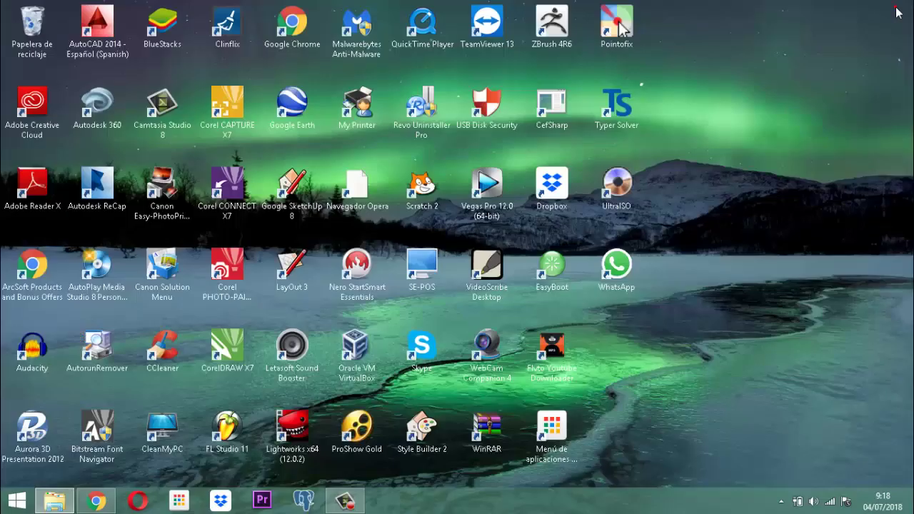
{"action": "left_click", "coordinate": [708, 313]}
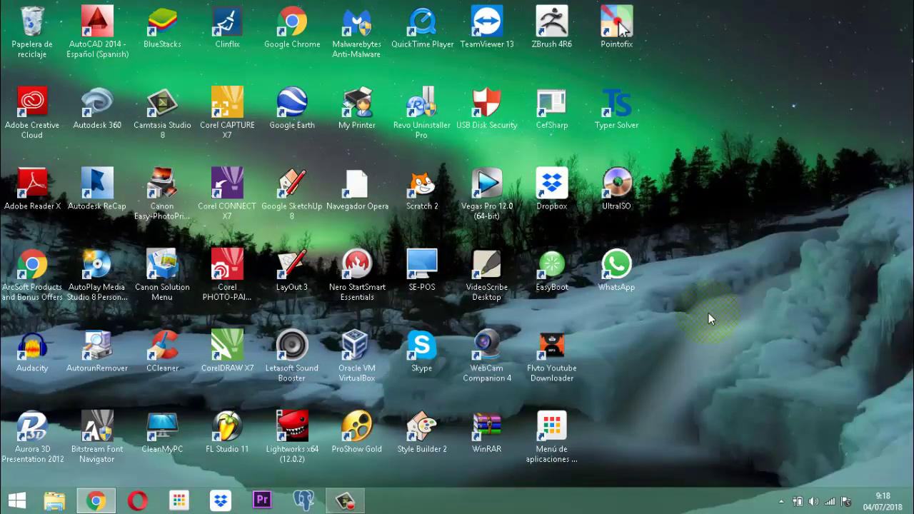